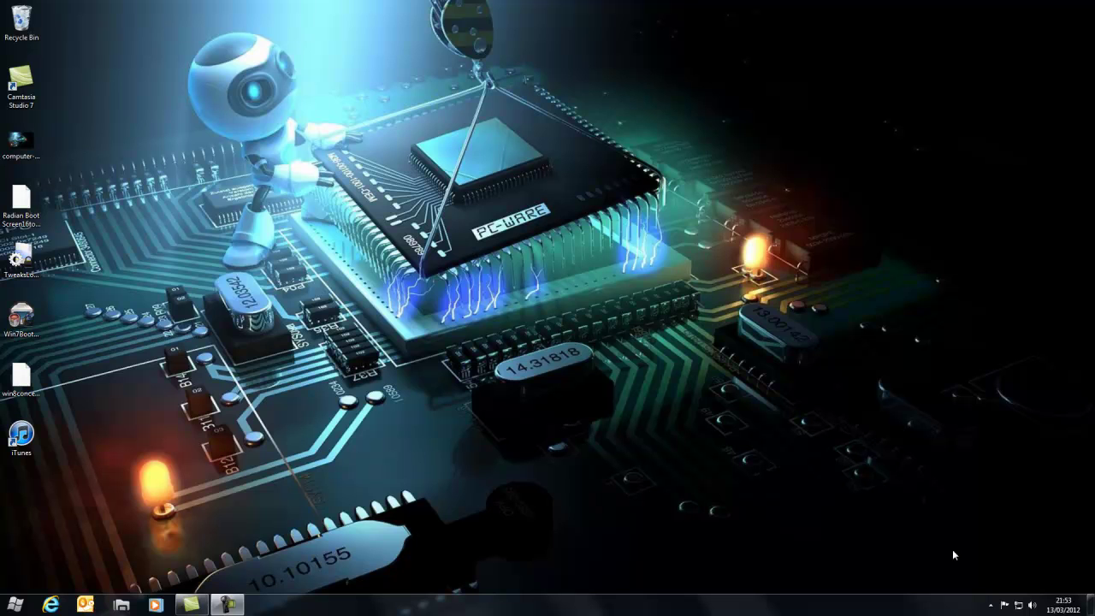
# Open the Windows Run dialog by searching Start for 'run'.
pyautogui.press('super+r')
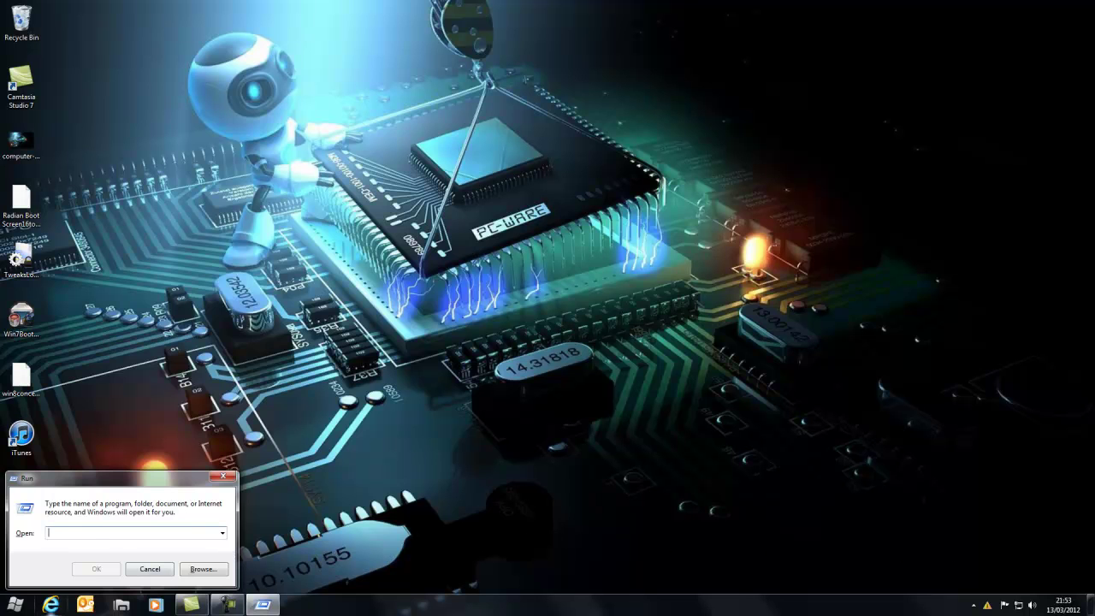
pyautogui.click(18, 605)
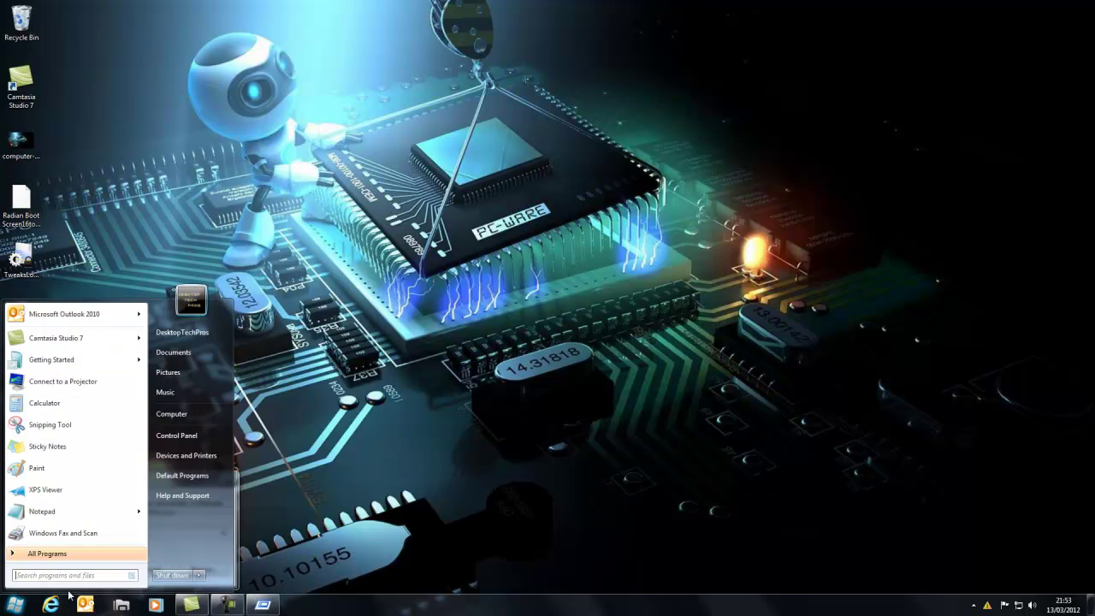
pyautogui.write('run')
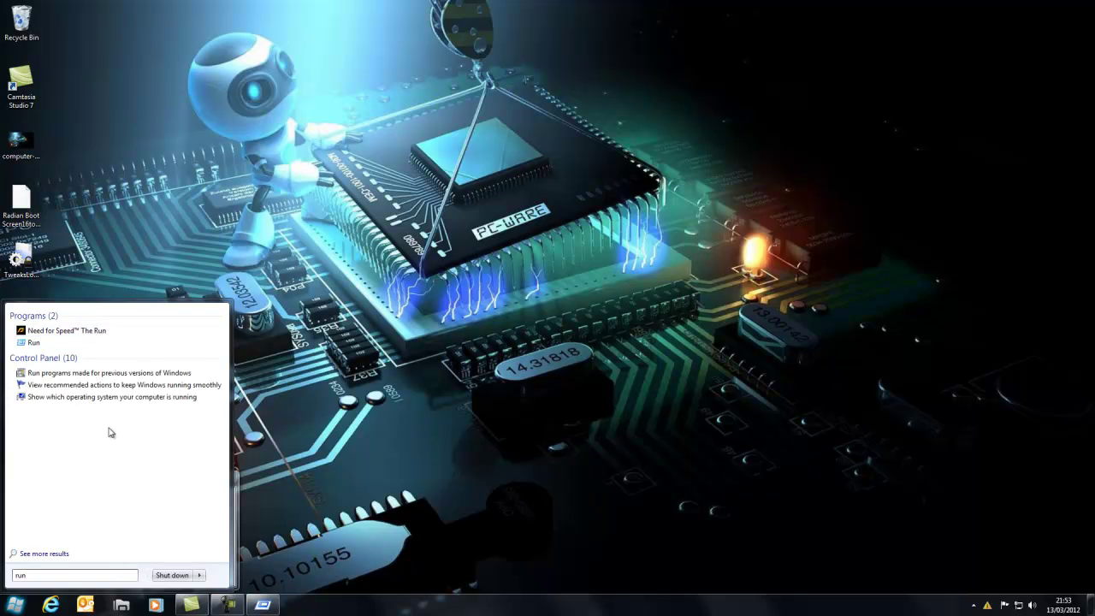
pyautogui.click(43, 344)
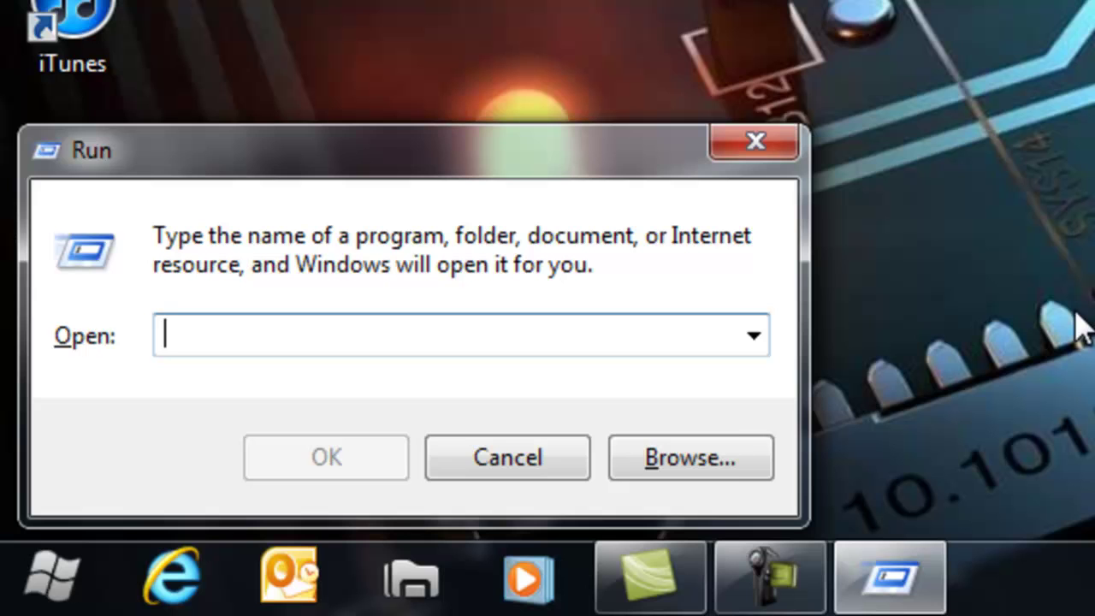
# Run 'perfmon /report' to start collecting the System Diagnostics report.
pyautogui.write('perf')
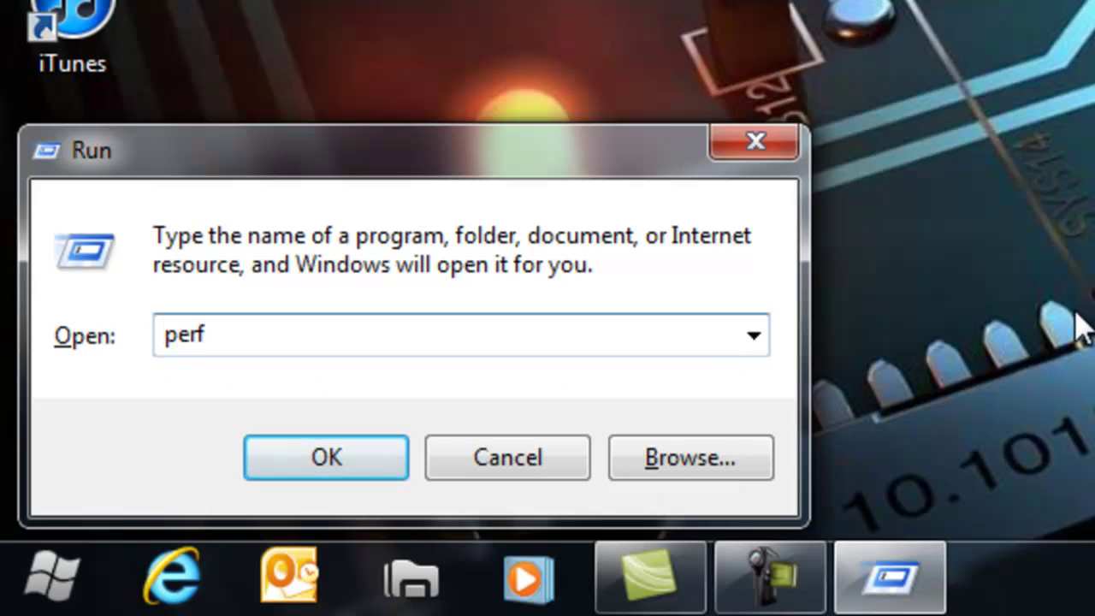
pyautogui.write('mon')
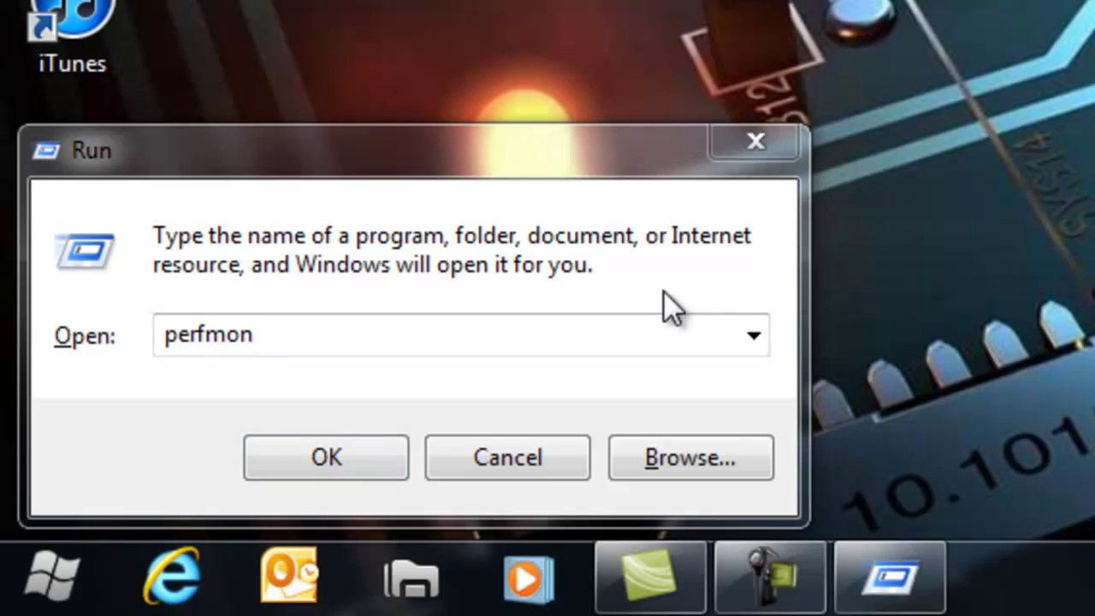
pyautogui.click(425, 340)
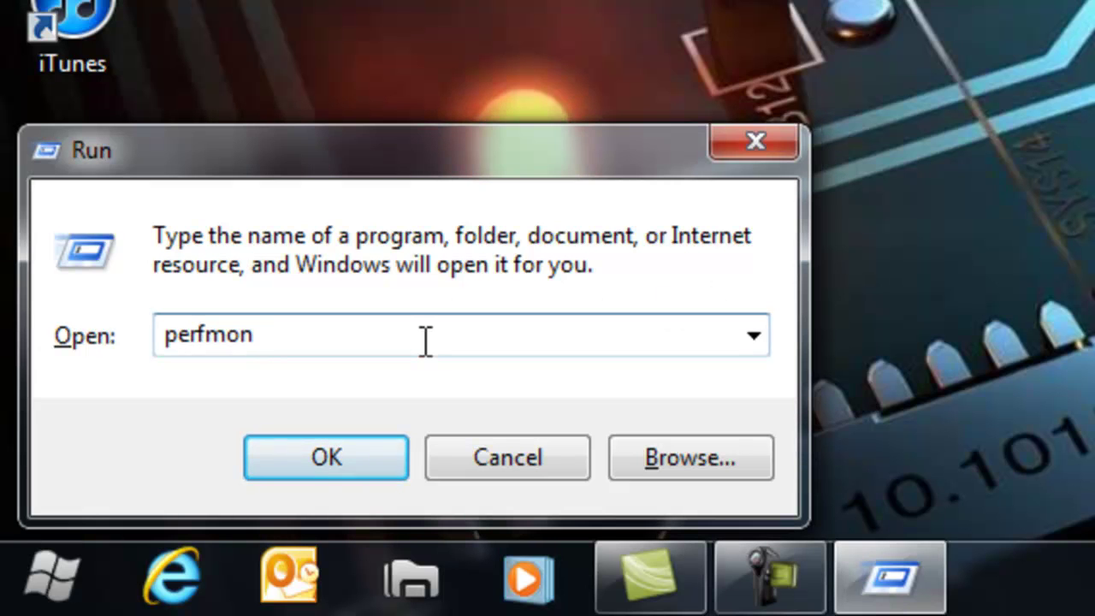
pyautogui.write('/report')
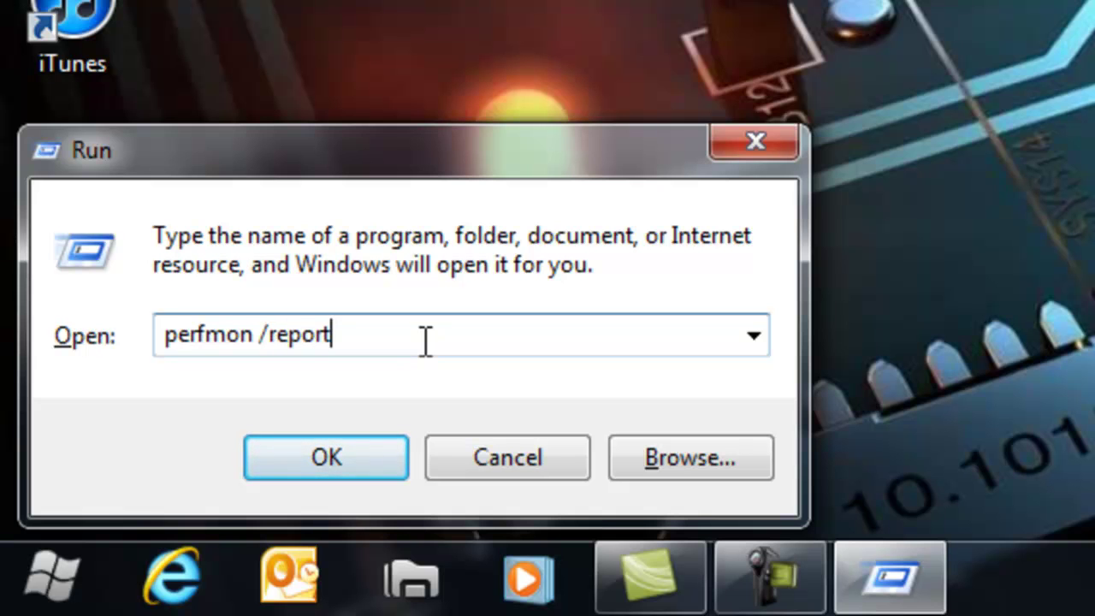
pyautogui.press('Return')
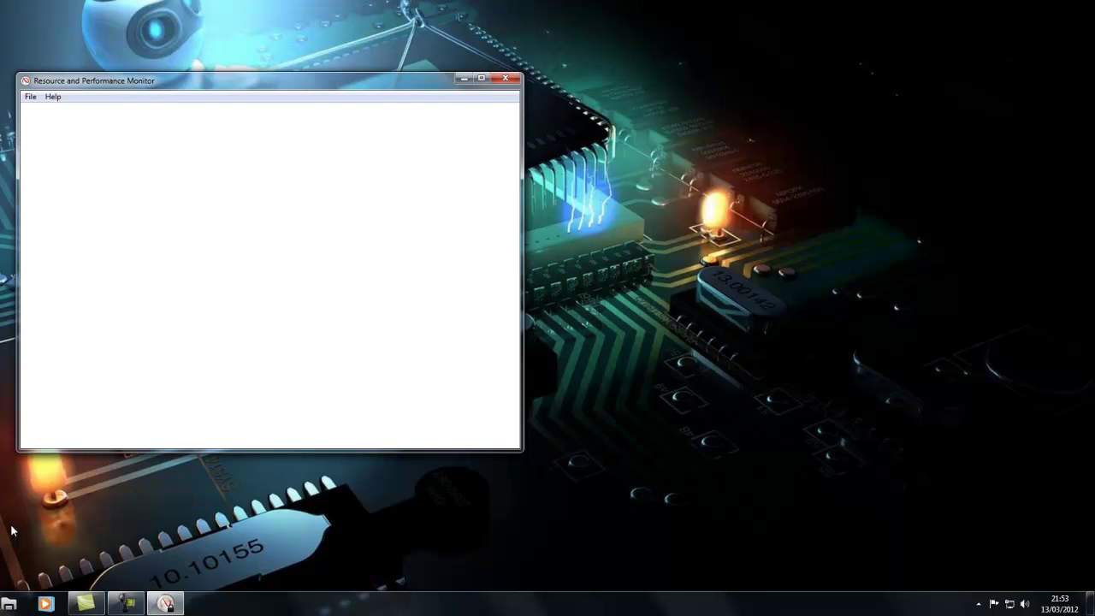
# Check the time on the taskbar clock while the 60-second data collection runs.
pyautogui.click(1069, 603)
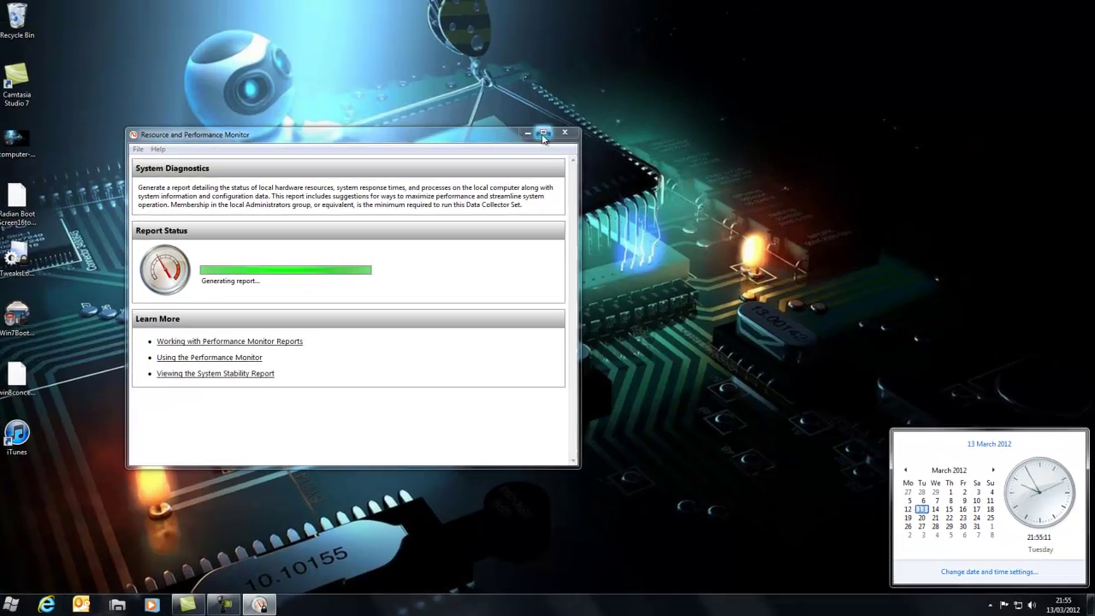
# Maximize the Resource and Performance Monitor window to show the completed report.
pyautogui.click(480, 78)
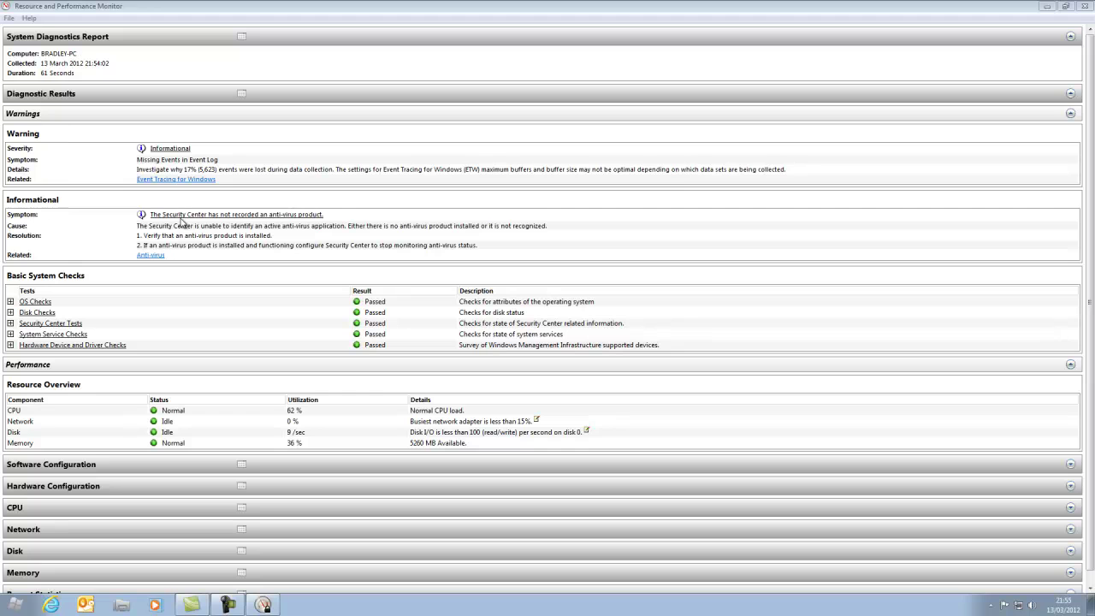
# Highlight the Security Center cause and first anti-virus resolution text, then clear it.
pyautogui.moveTo(135, 226); pyautogui.dragTo(328, 238)
pyautogui.click(164, 241)
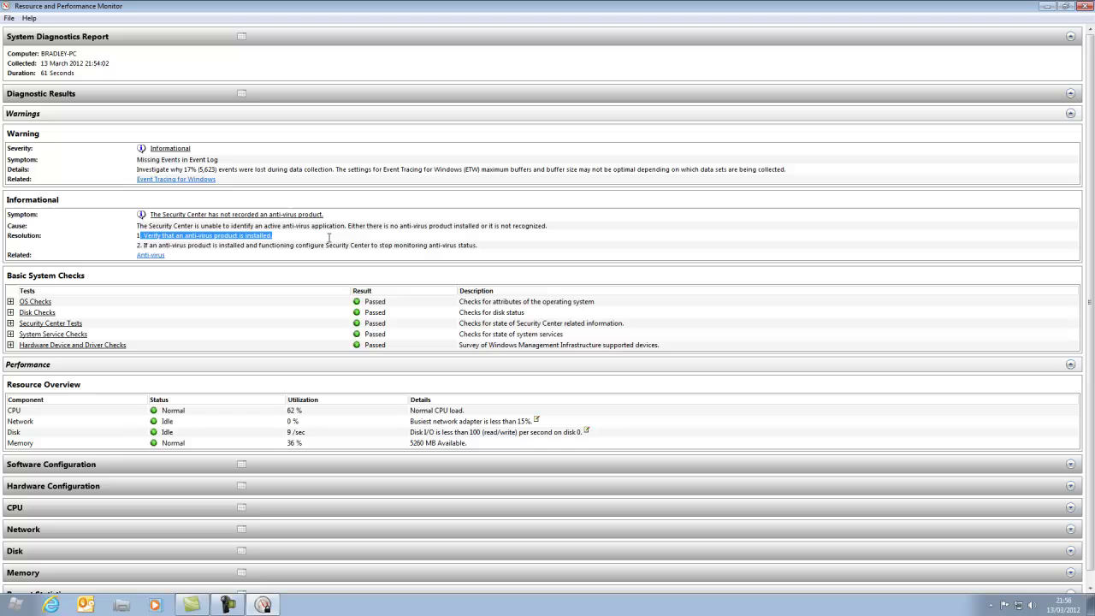
pyautogui.click(333, 255)
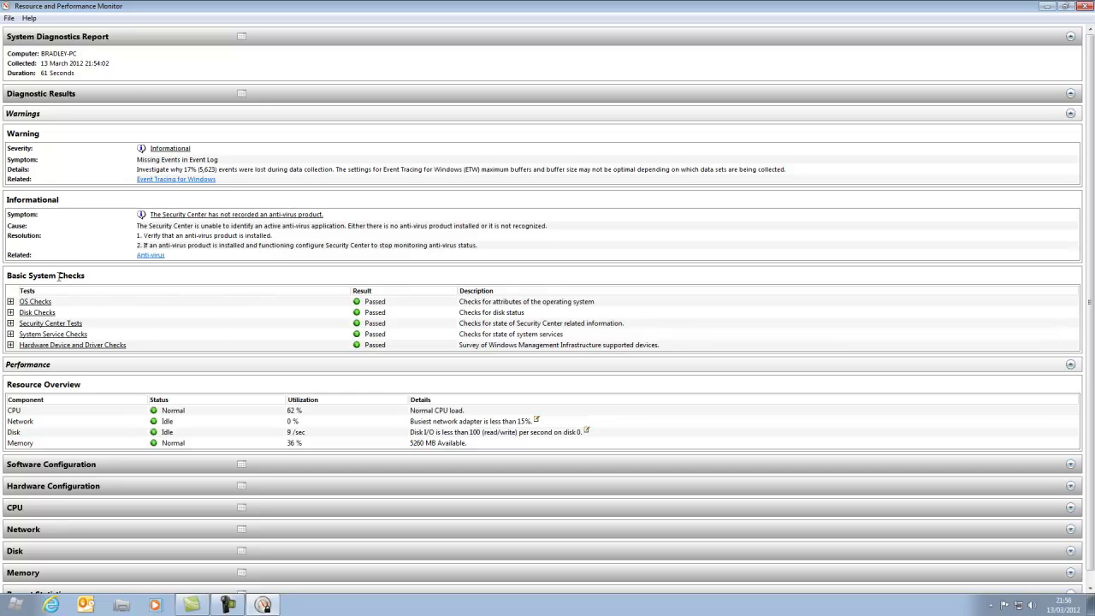
# Expand and collapse the OS Checks and Disk Checks test groups.
pyautogui.click(10, 302)
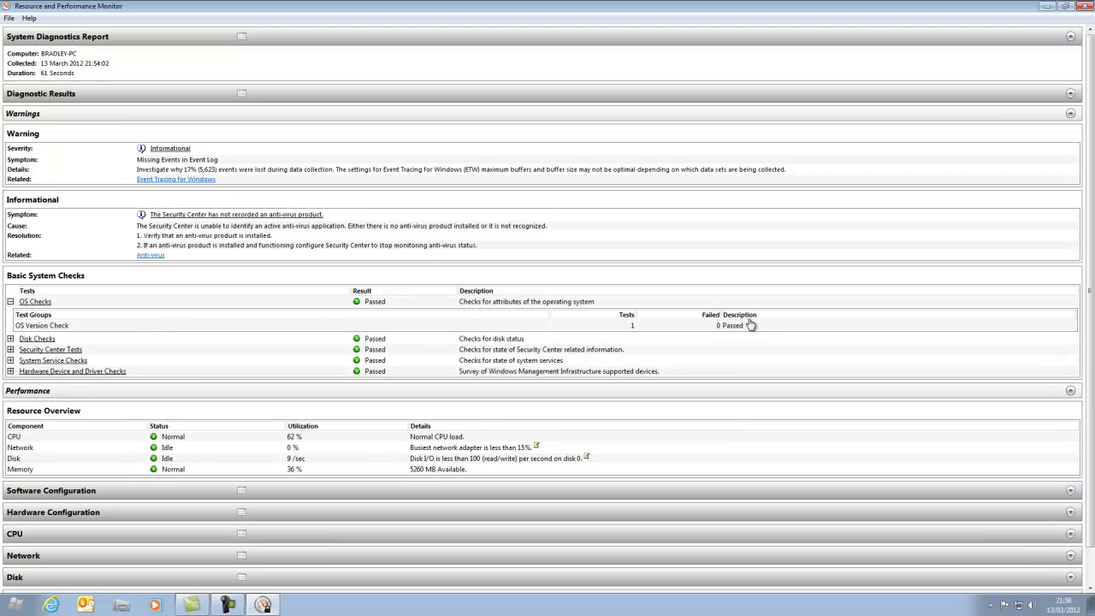
pyautogui.click(11, 302)
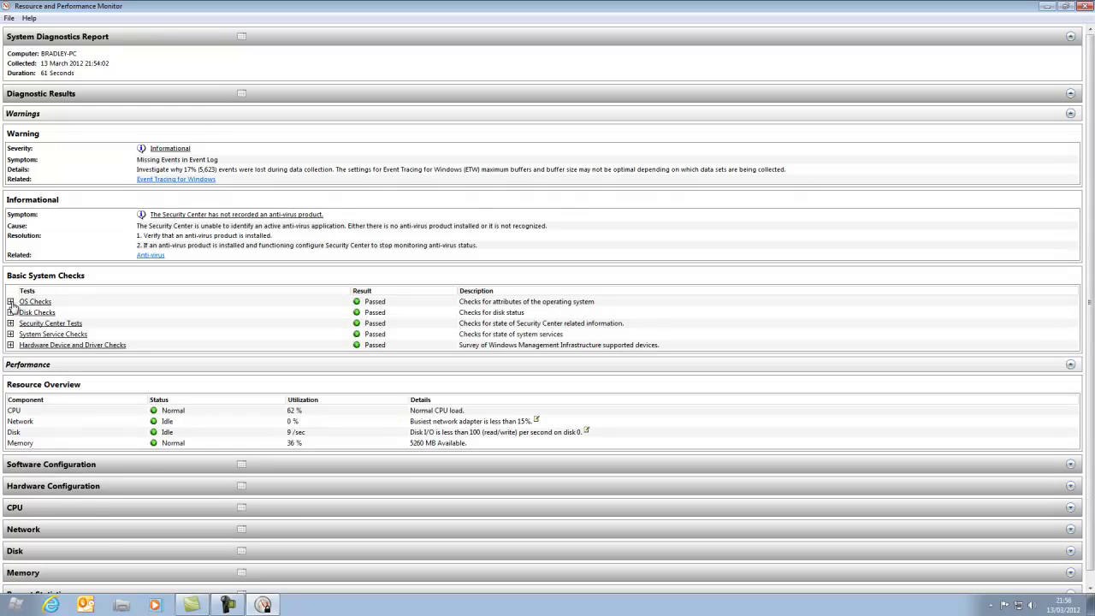
pyautogui.click(10, 313)
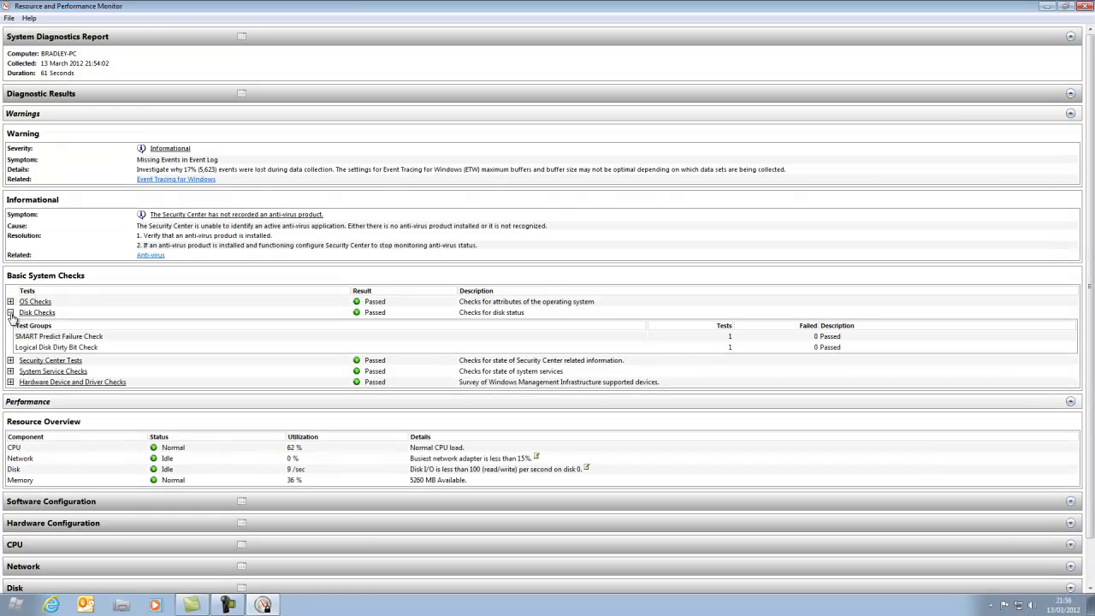
pyautogui.click(10, 313)
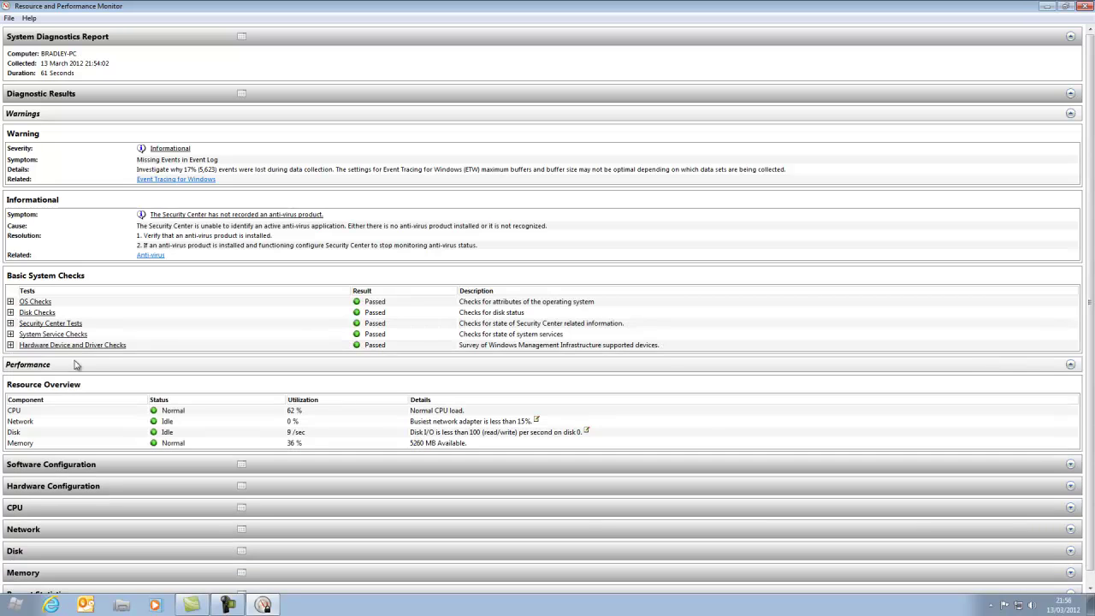
# Highlight the Resource Overview heading and the Network row's Idle status, then scroll down.
pyautogui.moveTo(8, 384); pyautogui.dragTo(79, 389)
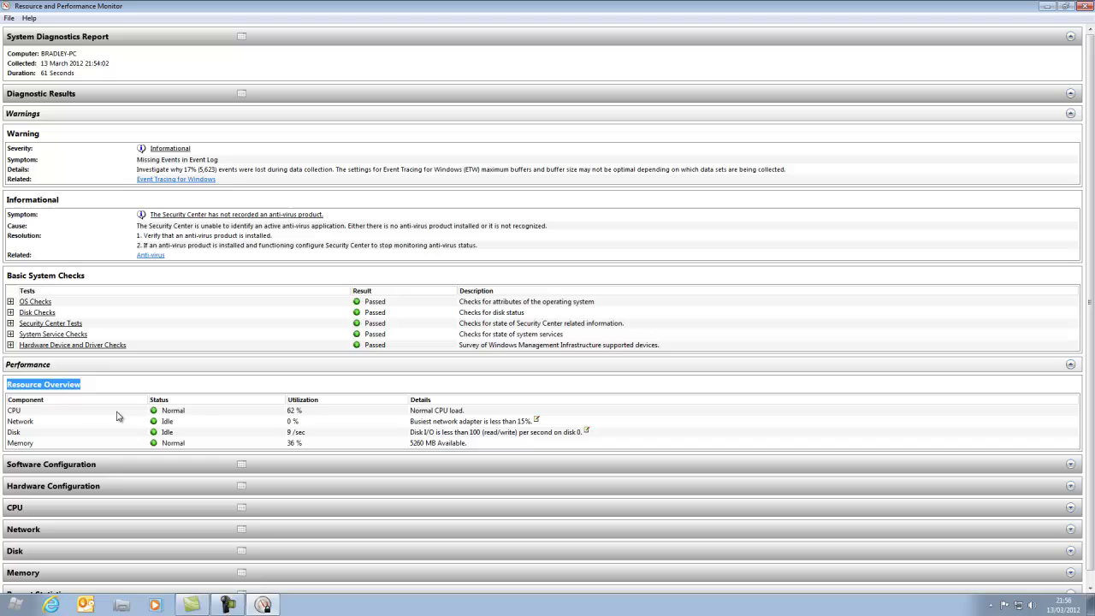
pyautogui.moveTo(174, 422); pyautogui.dragTo(82, 424)
pyautogui.click(183, 428)
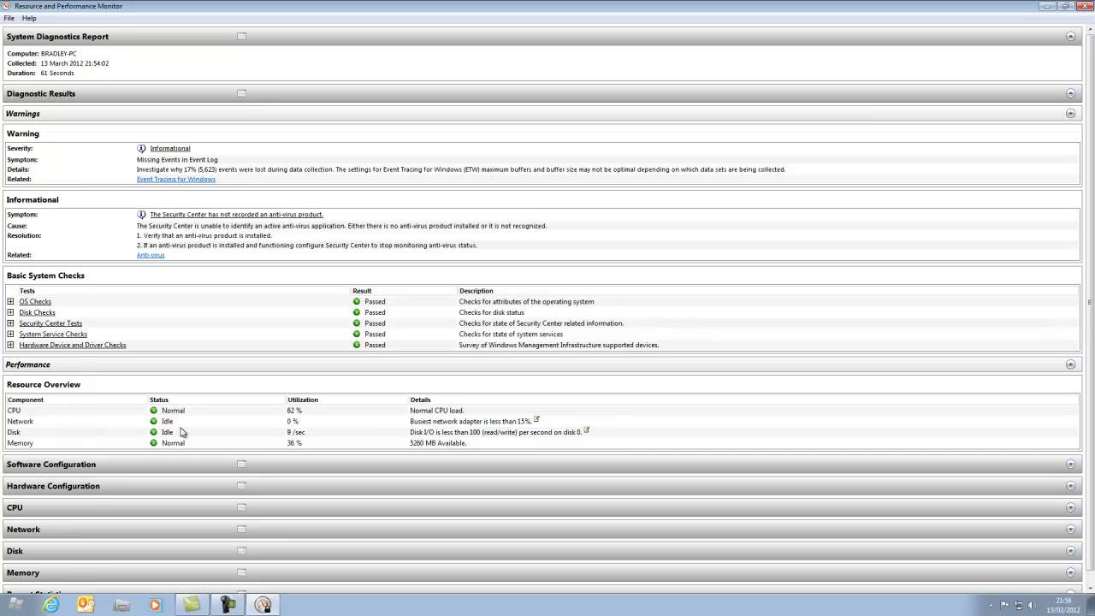
pyautogui.scroll(-1, 180, 427)
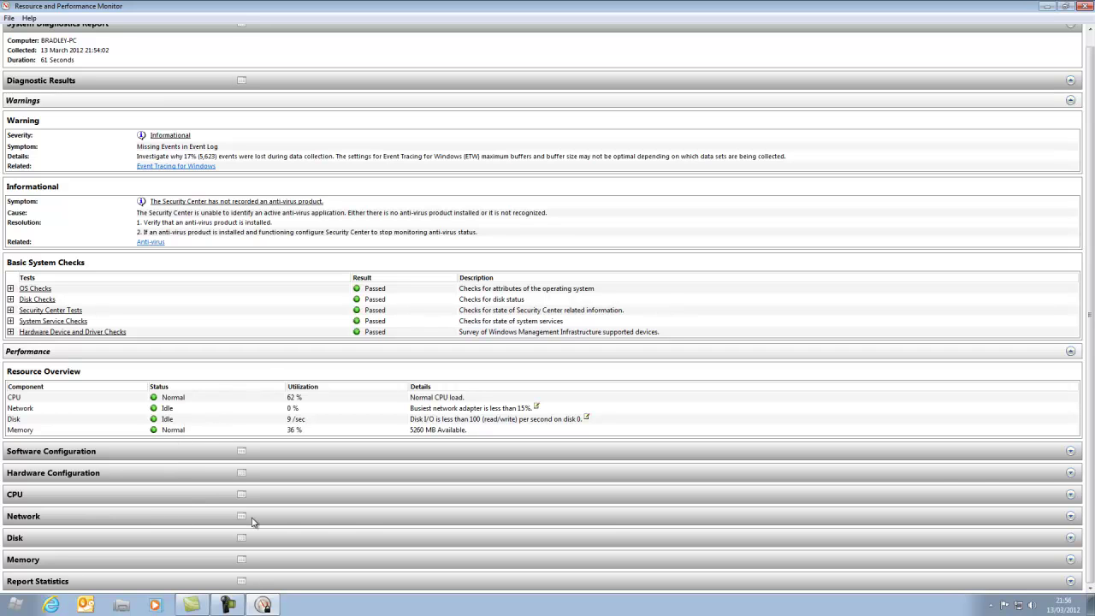
pyautogui.click(1071, 452)
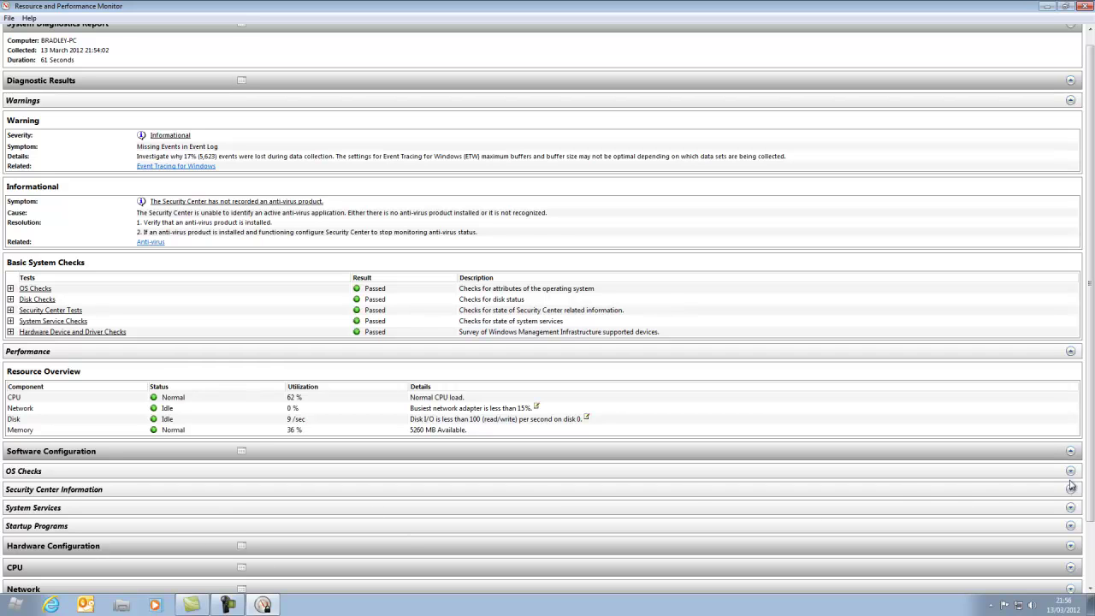
pyautogui.click(1070, 471)
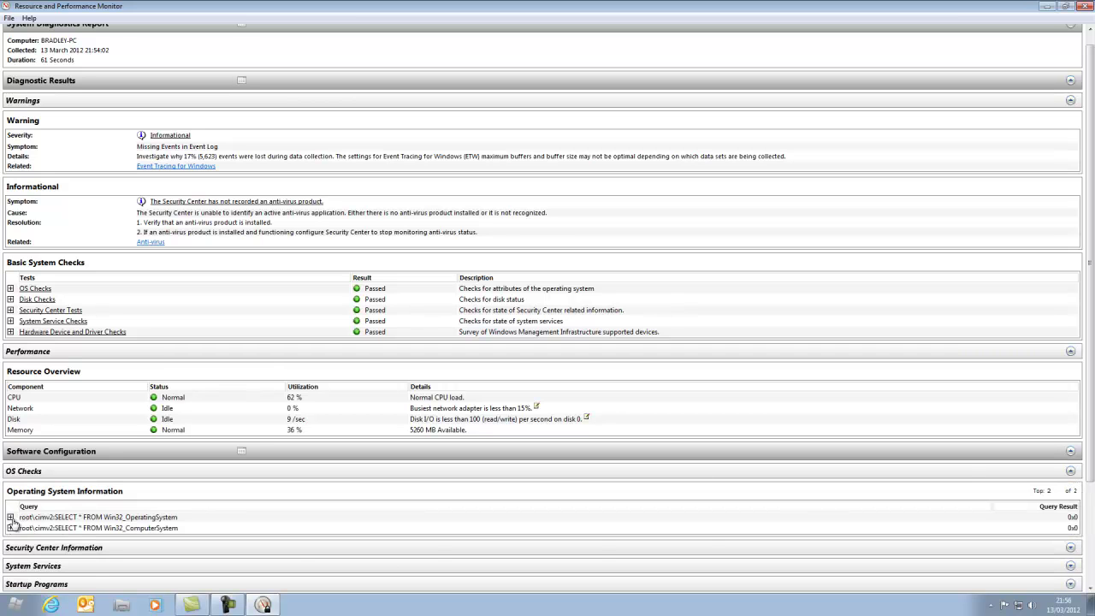
pyautogui.click(10, 516)
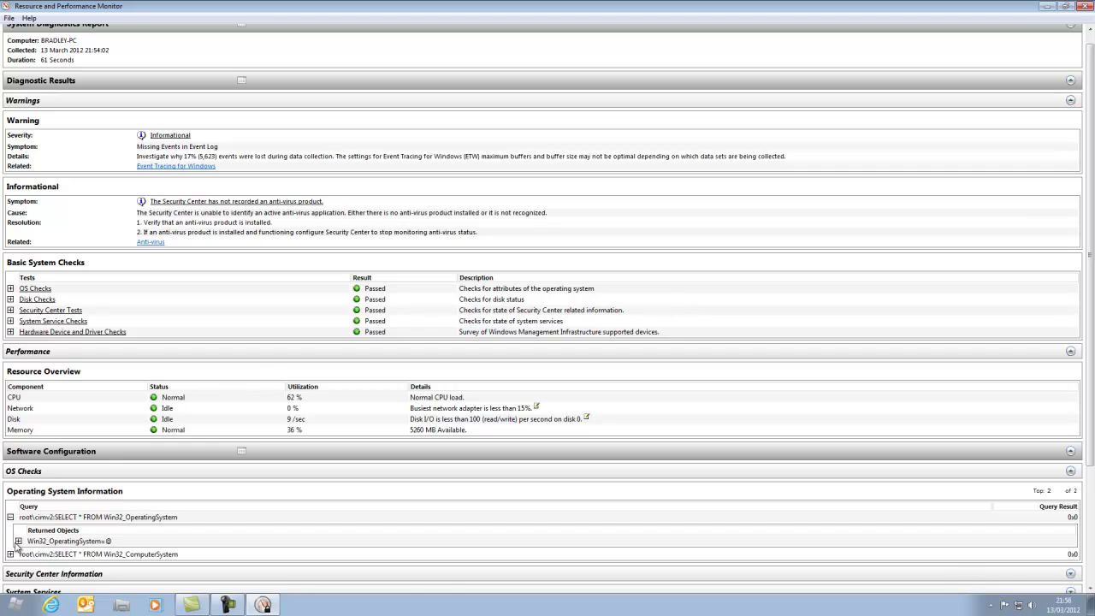
pyautogui.click(18, 540)
pyautogui.scroll(-5, 25, 547)
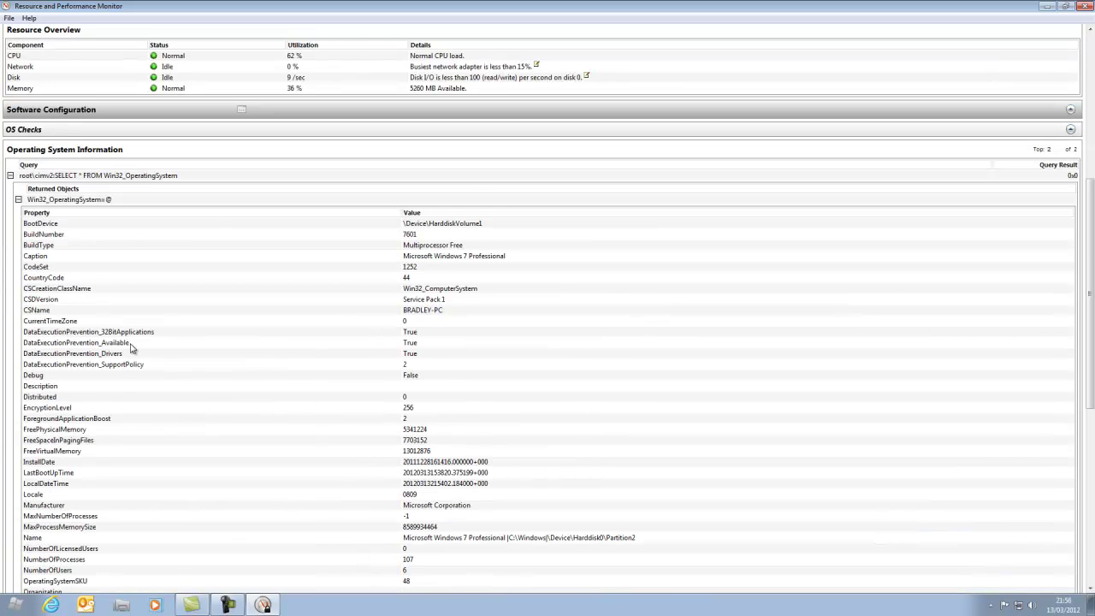
pyautogui.scroll(-5, 196, 265)
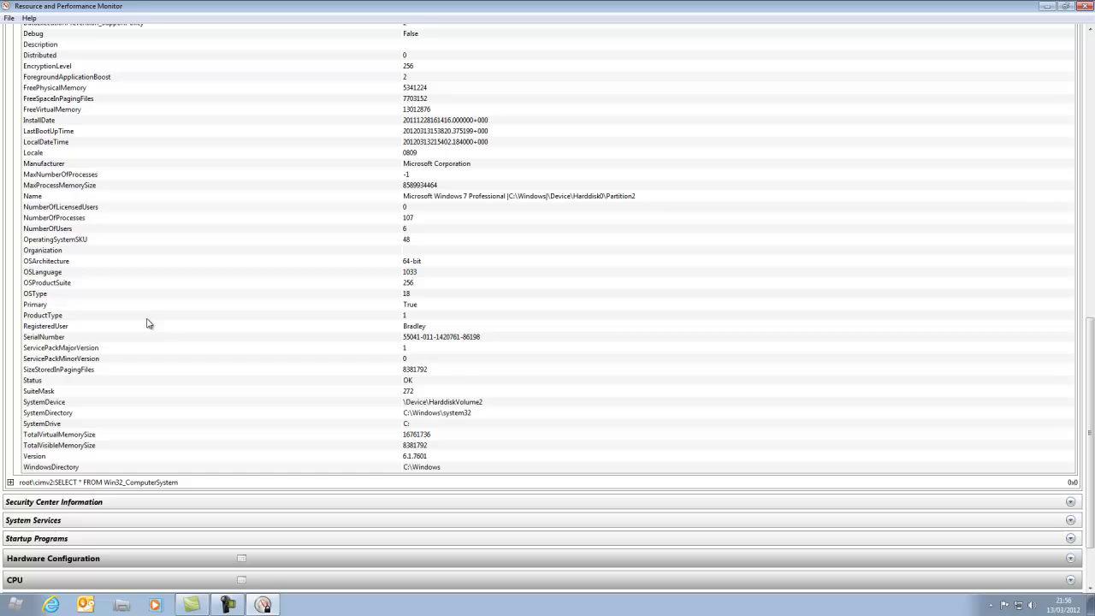
pyautogui.scroll(5, 160, 319)
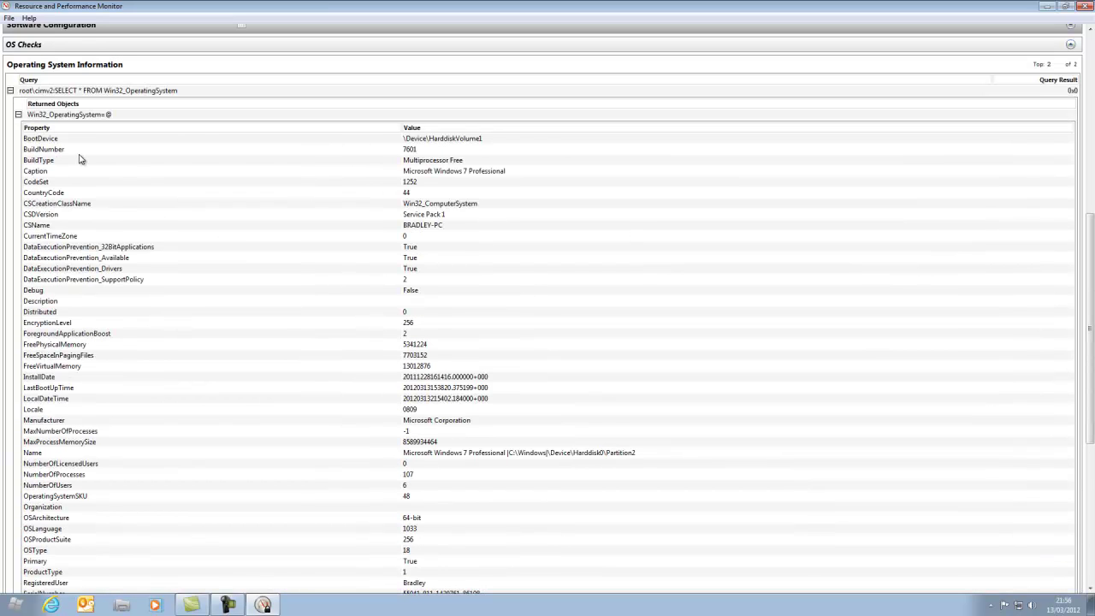
pyautogui.click(18, 114)
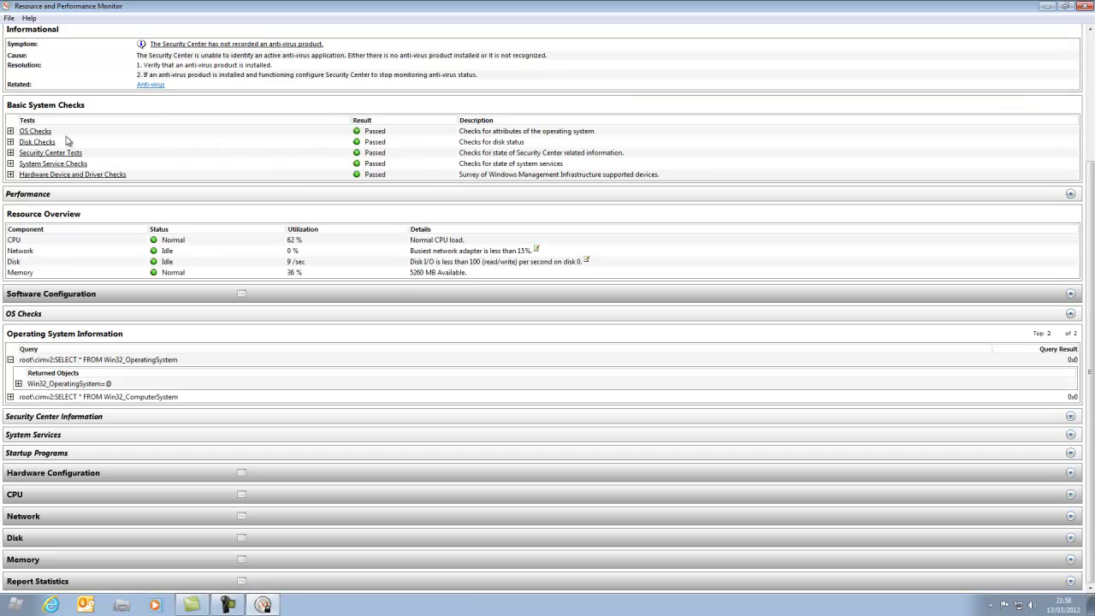
pyautogui.click(11, 361)
pyautogui.click(1069, 342)
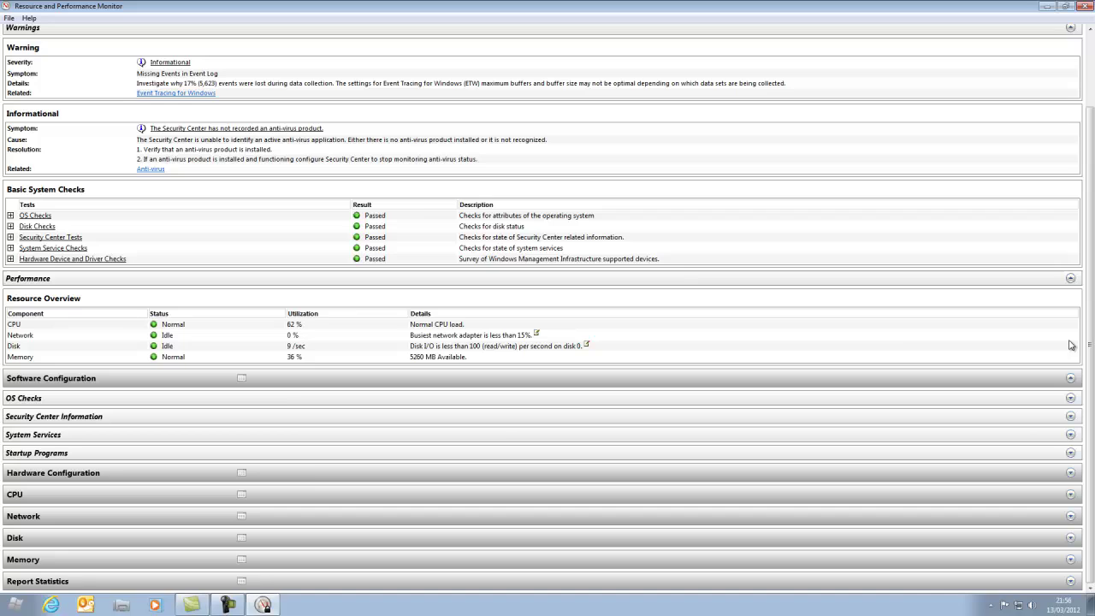
pyautogui.scroll(3, 310, 478)
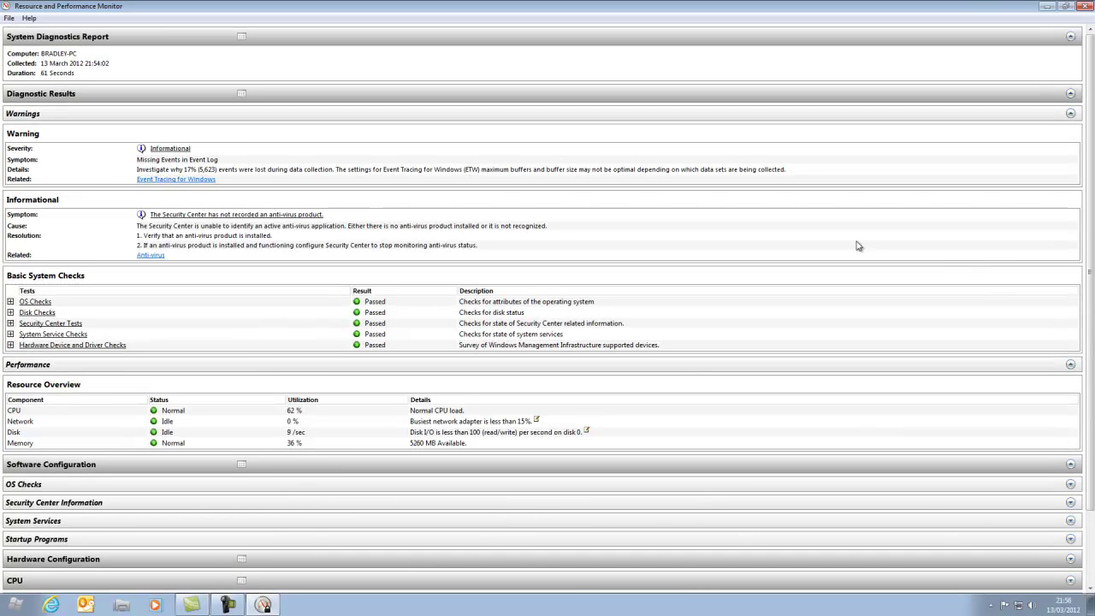